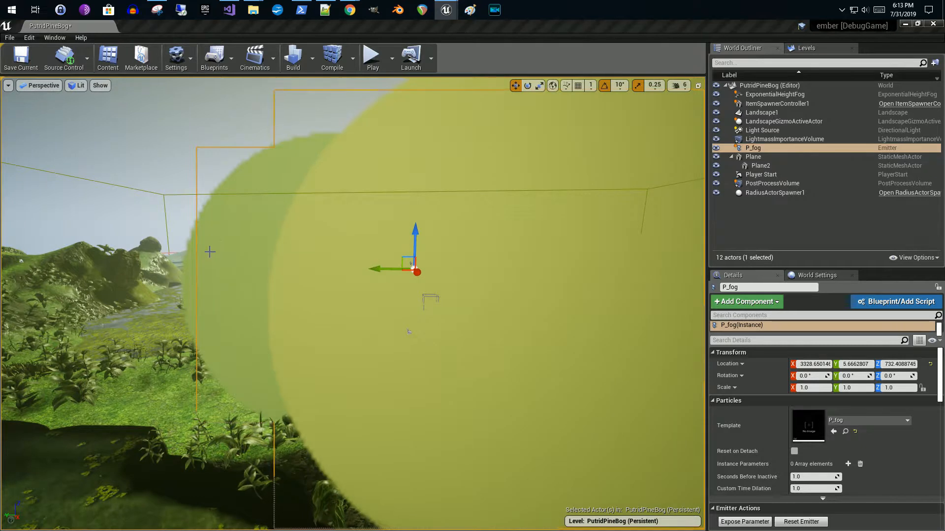
Examine the P_fog emitter's fog volume from farther back and higher above the terrain
scroll(291, 301, down, 2)
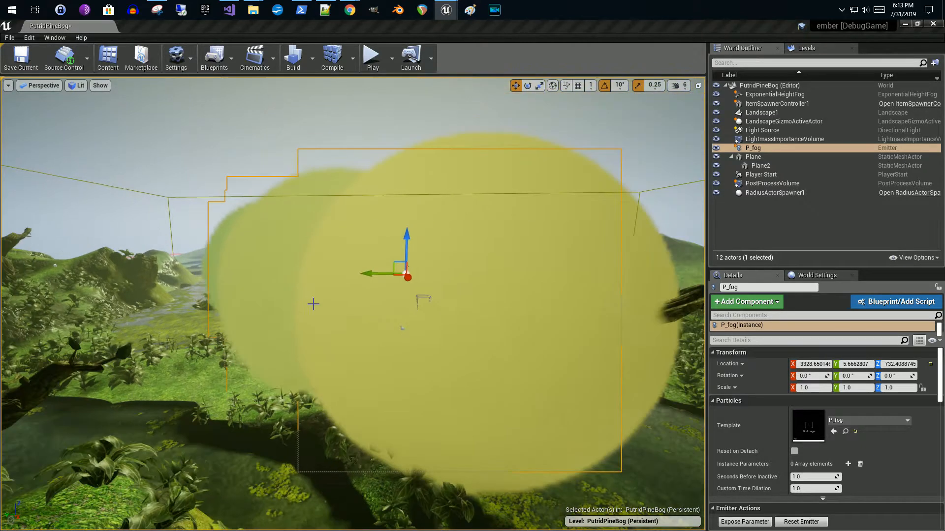
right_drag(336, 314, 366, 398)
key(e)
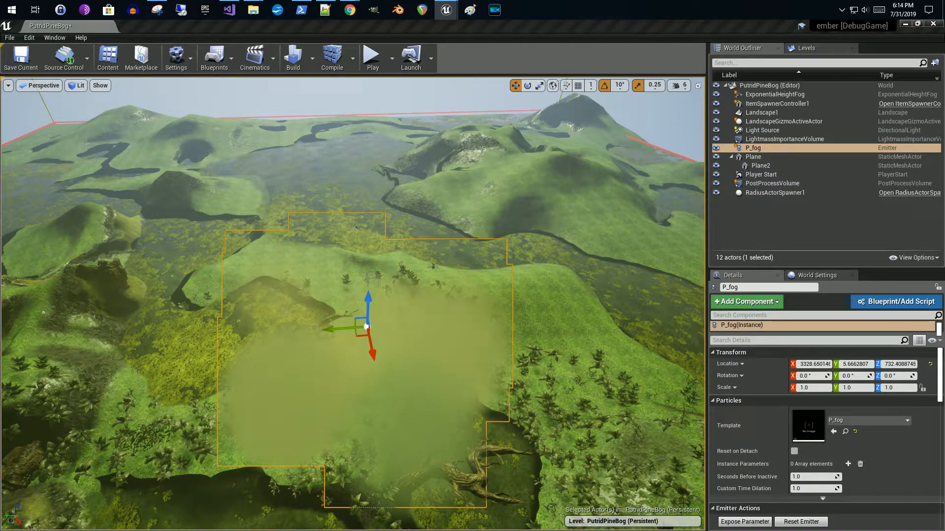
Bring up the M_fog material and close the Stats and Find Results views below its node graph
drag(514, 530, 496, 154)
click(491, 152)
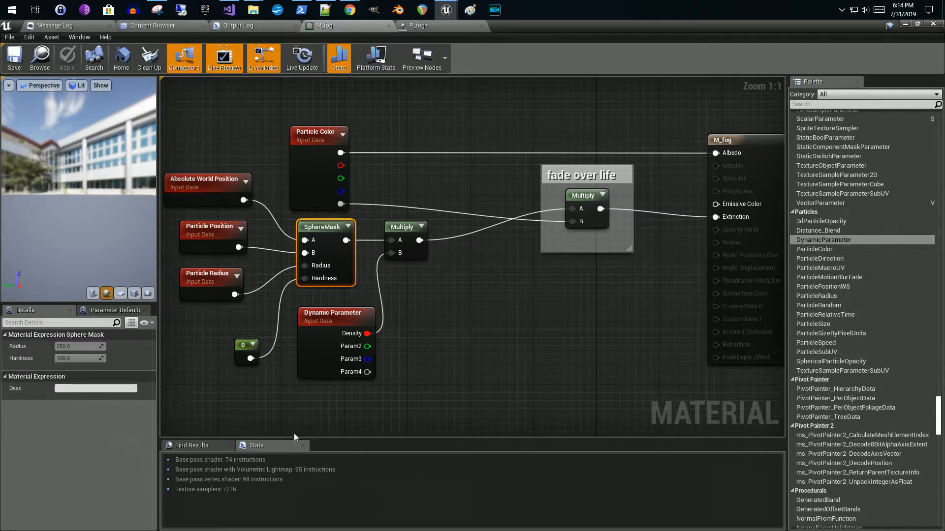
click(303, 446)
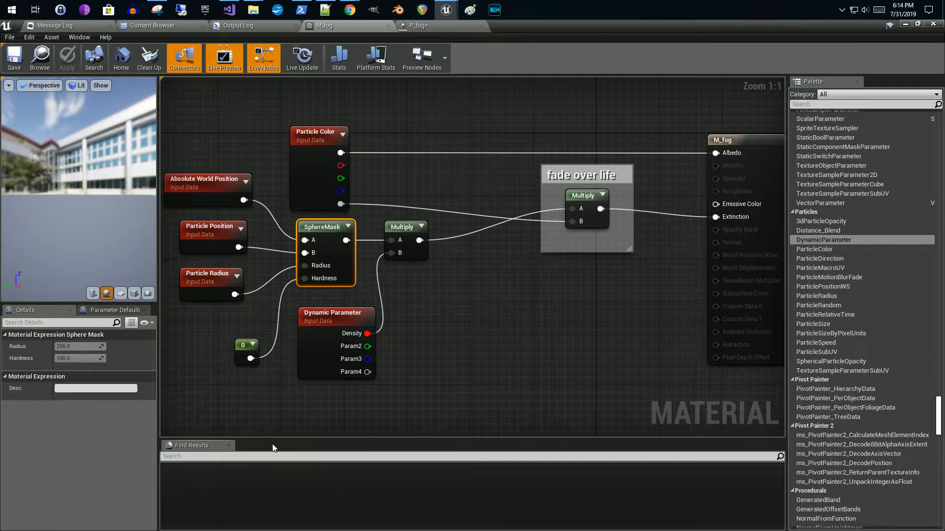
click(229, 446)
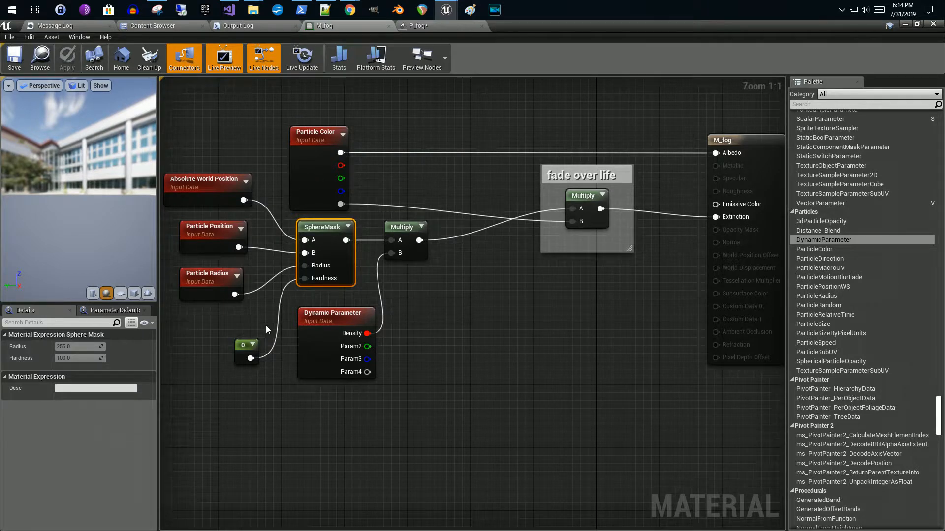
Inspect the Particle Color, SphereMask, Multiply and Dynamic Parameter nodes with the Density name, and save the M_fog material
click(325, 174)
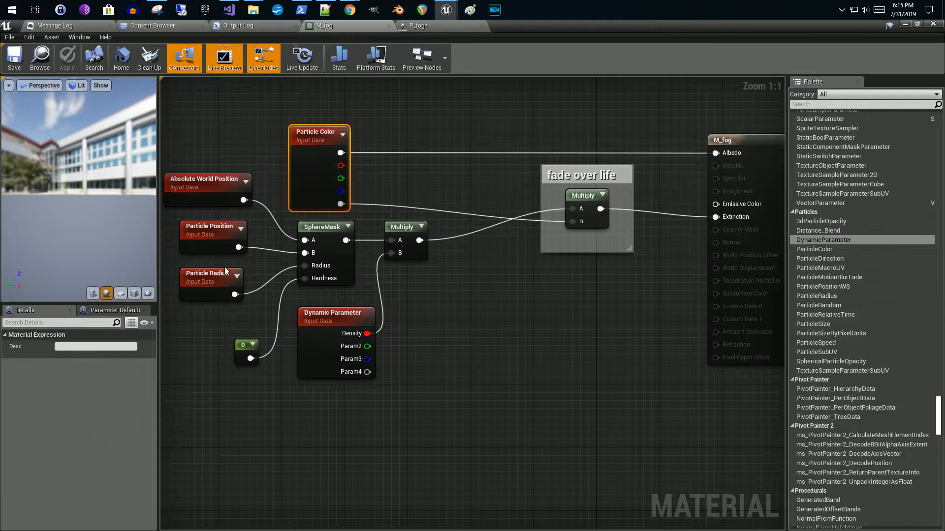
click(332, 233)
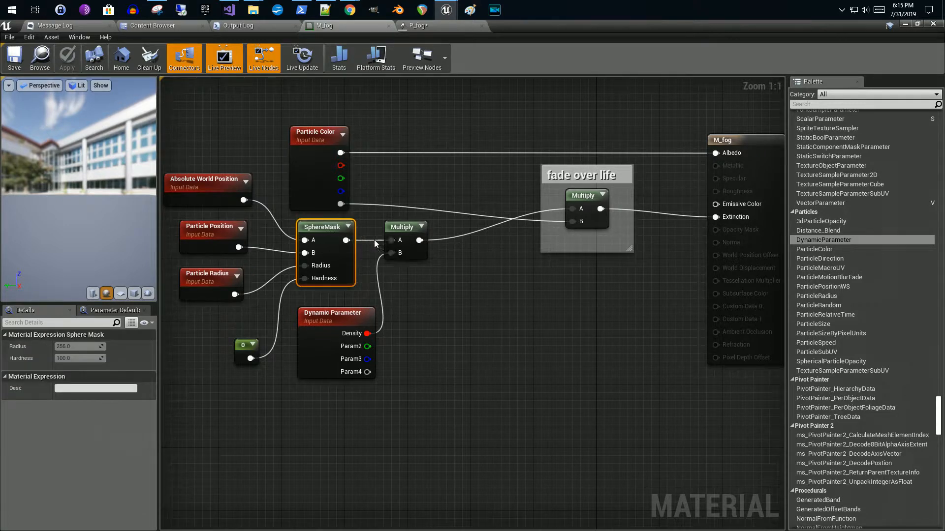
click(406, 224)
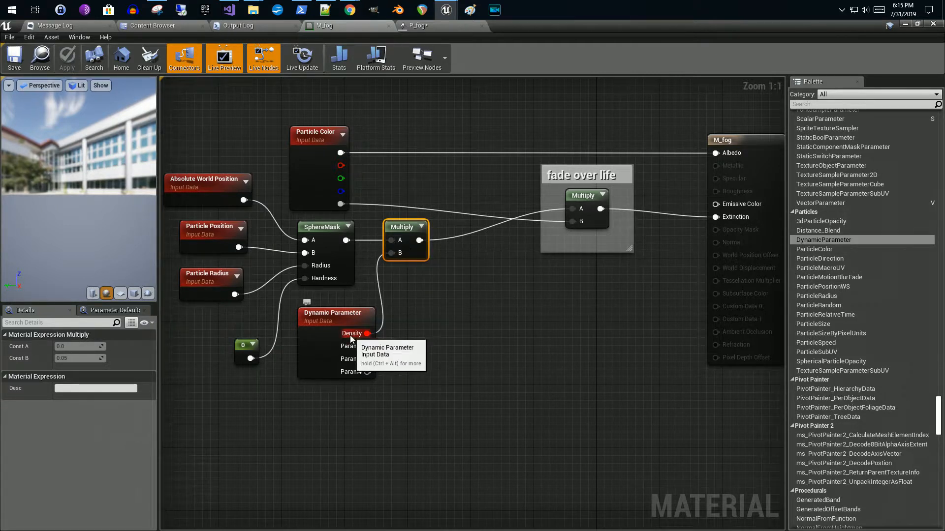
click(341, 326)
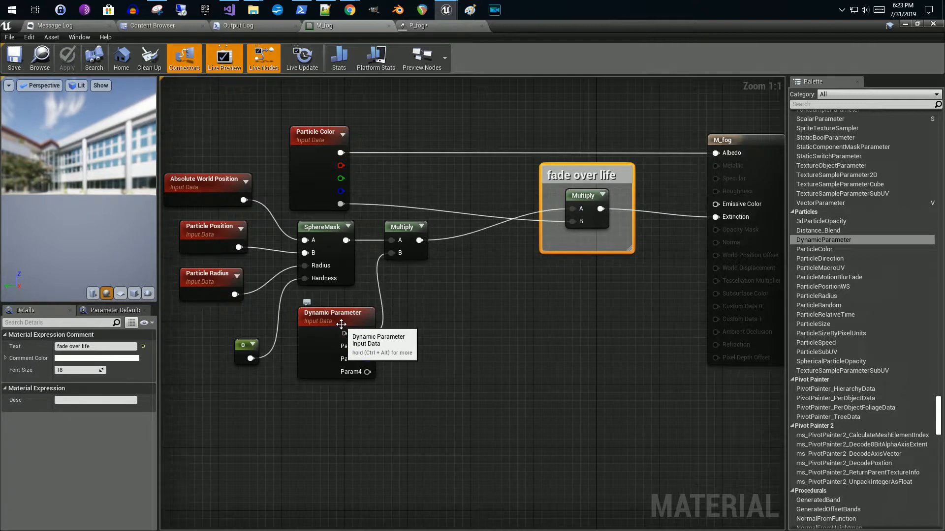
click(343, 339)
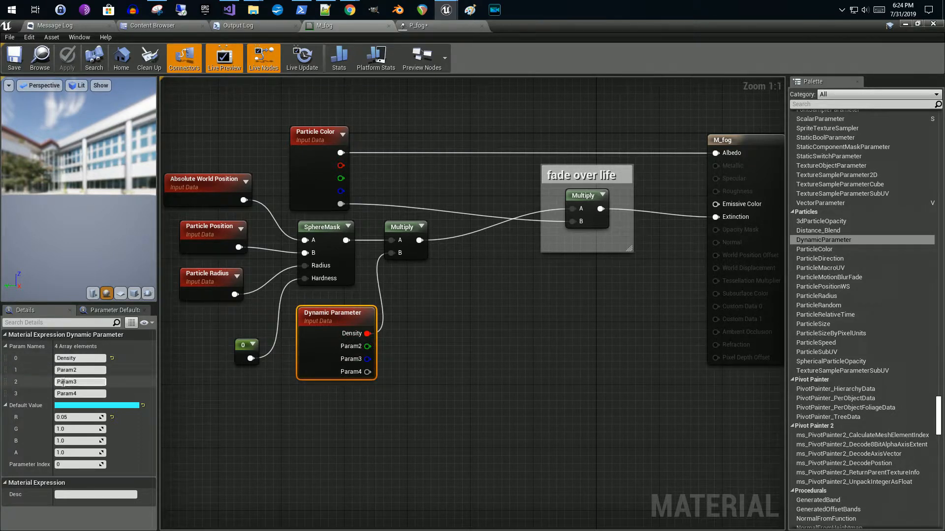
click(91, 359)
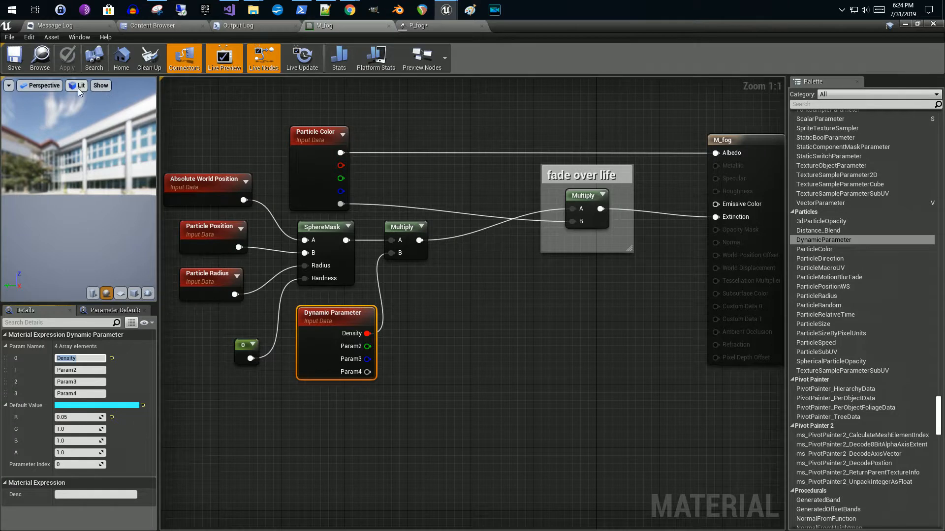
click(14, 59)
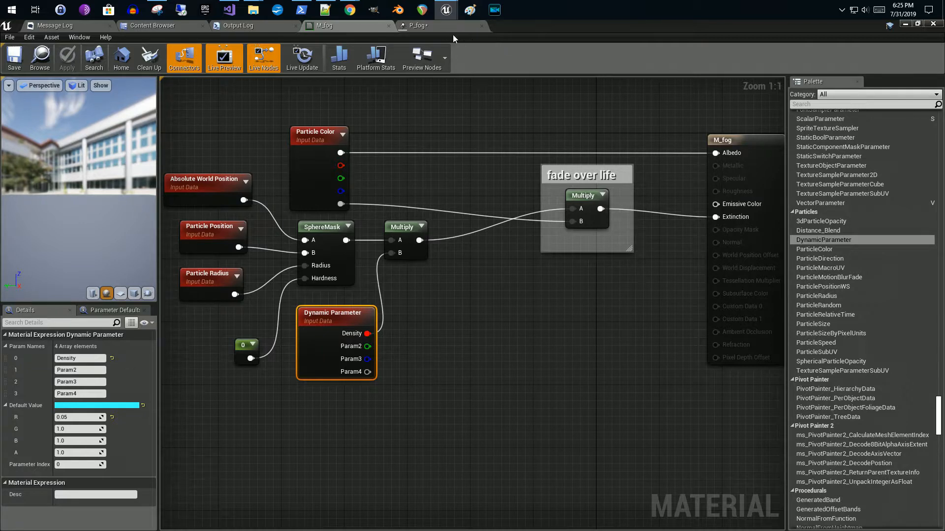
In P_fog, look up the Dynamic parameter module among the addable modules and inspect the emitter's existing Dynamic module
click(439, 28)
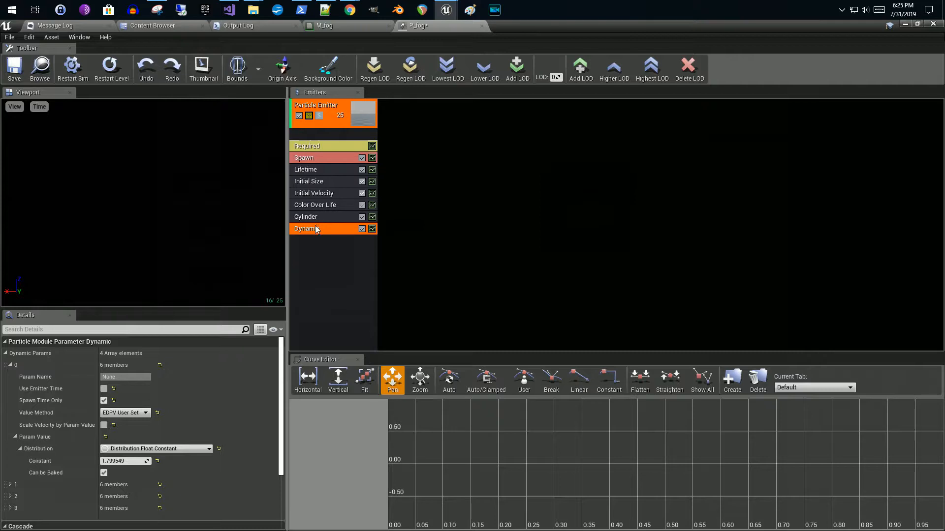
right_click(336, 258)
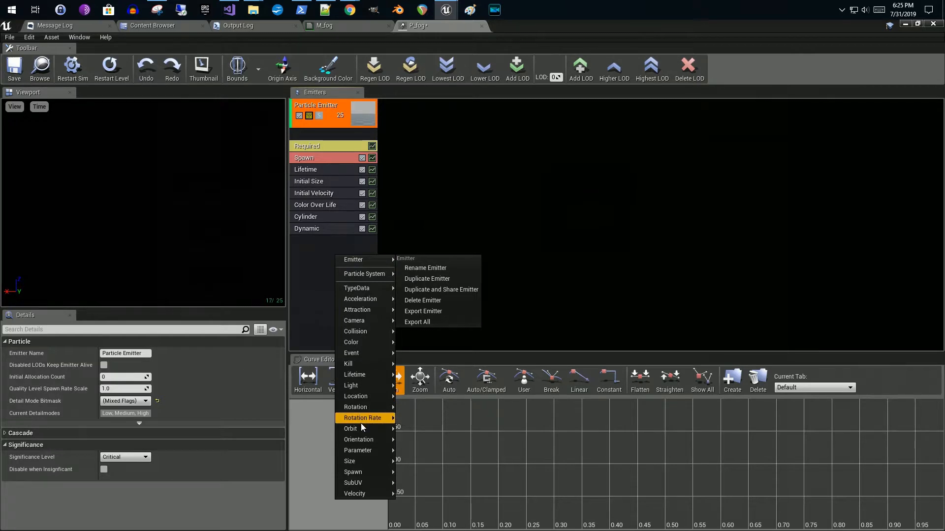
mouse_move(365, 455)
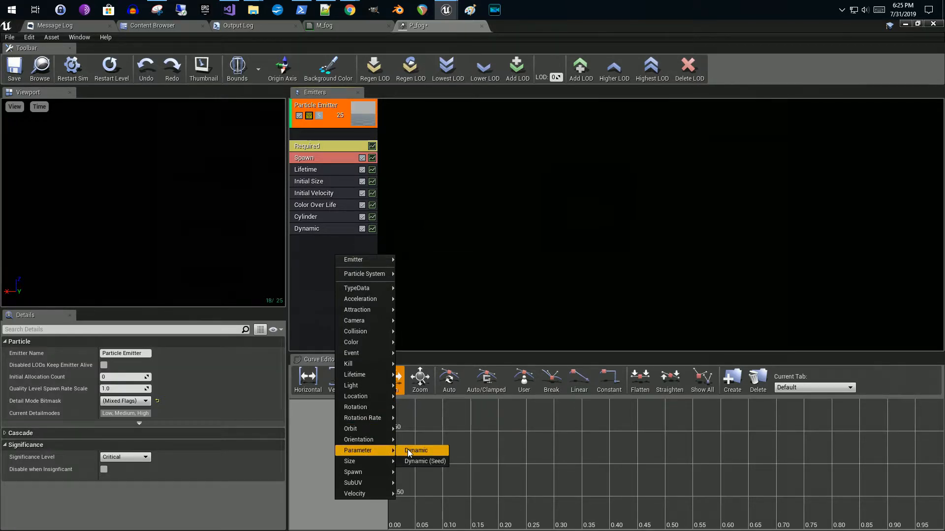
click(321, 270)
click(319, 228)
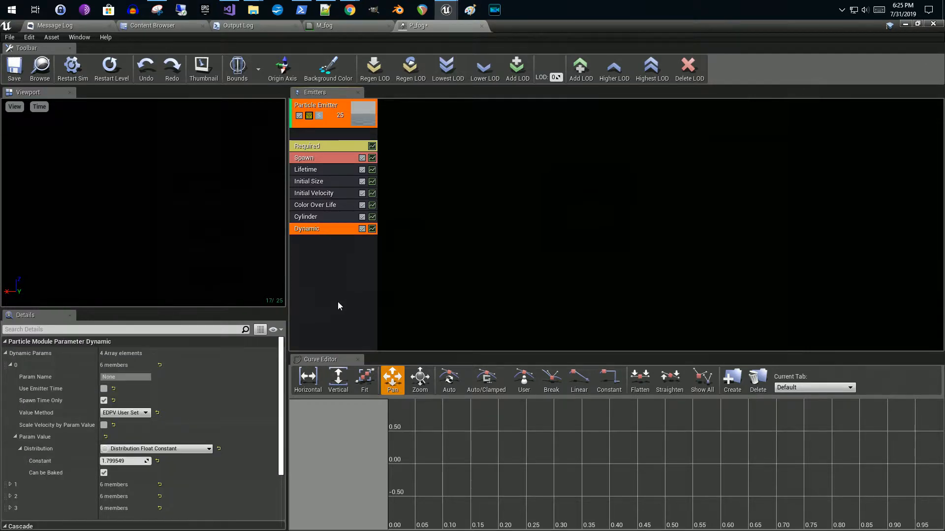
click(10, 365)
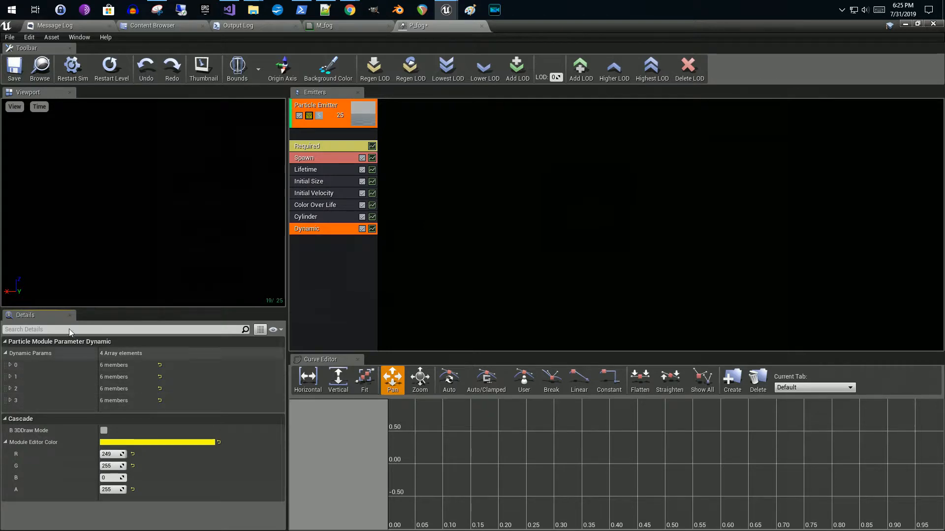
Compare the outputs of M_fog's Dynamic Parameter node with entry 0 of the Dynamic module in P_fog
click(318, 27)
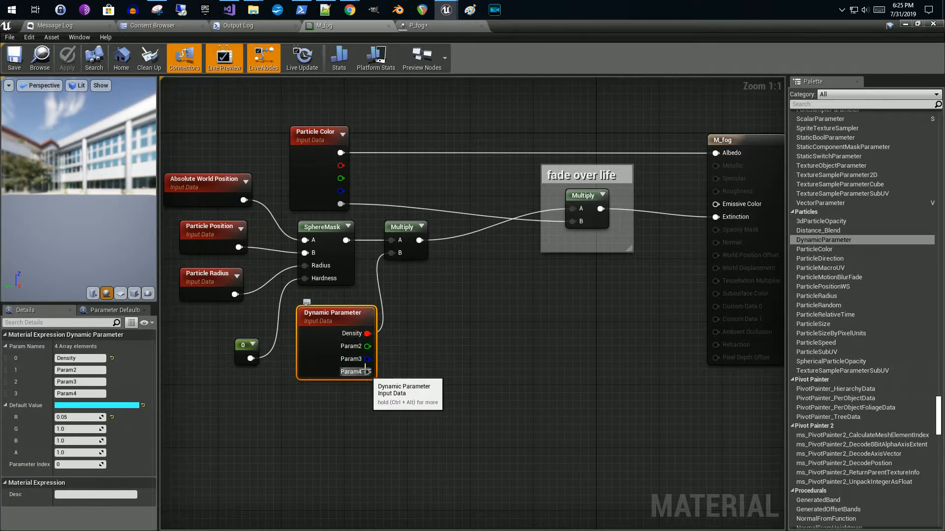
click(447, 25)
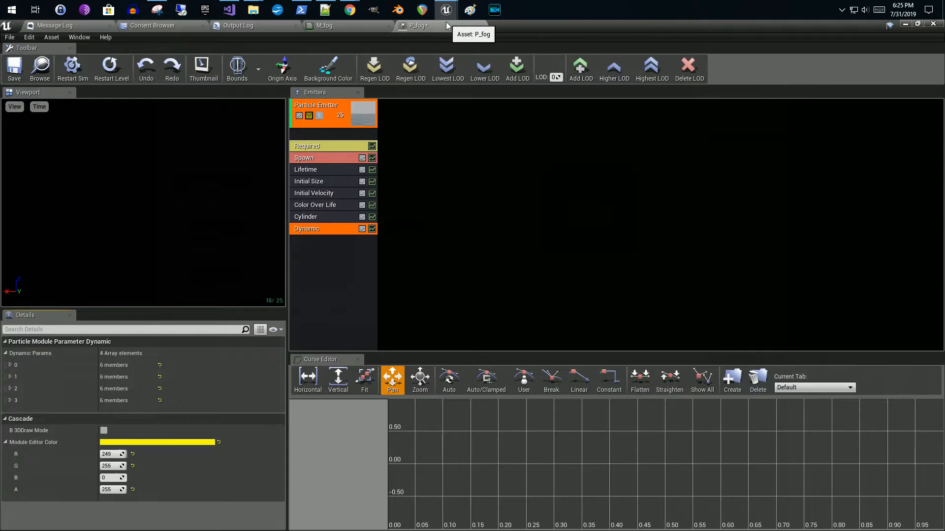
click(11, 365)
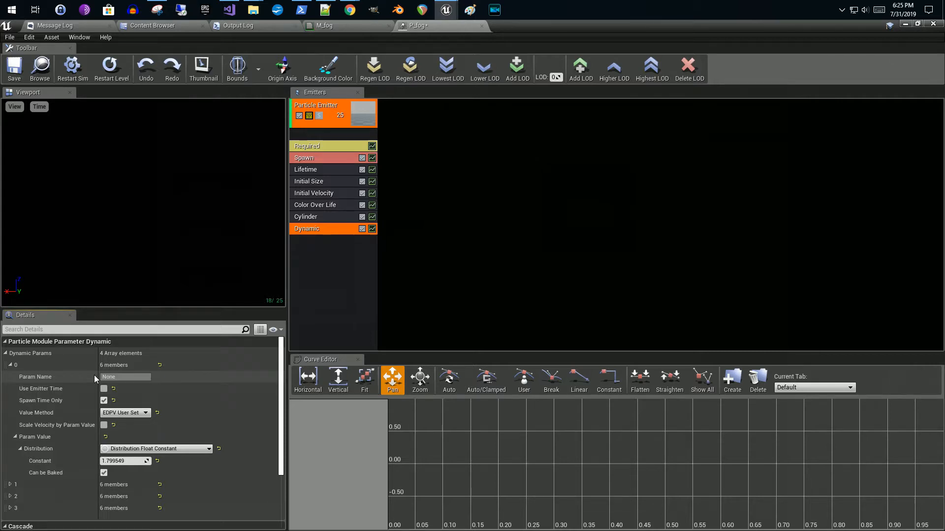
click(121, 376)
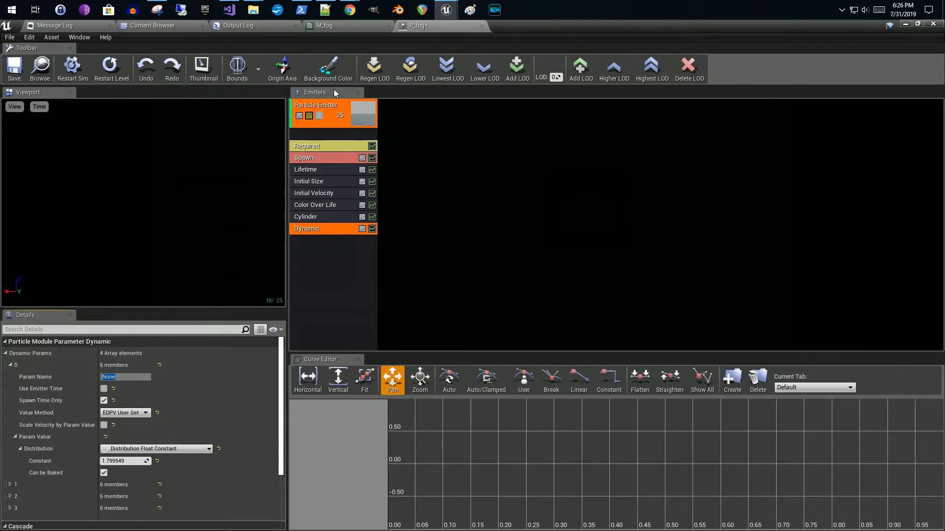
click(335, 28)
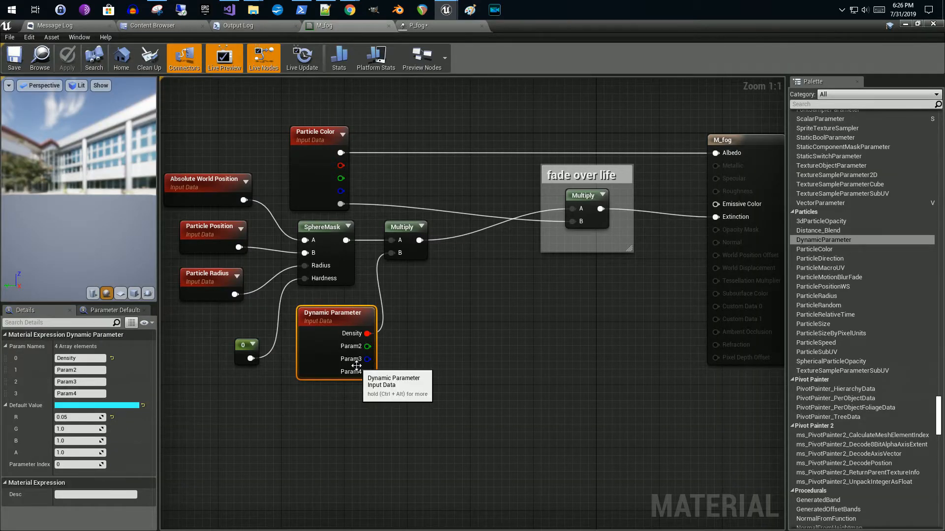
click(464, 24)
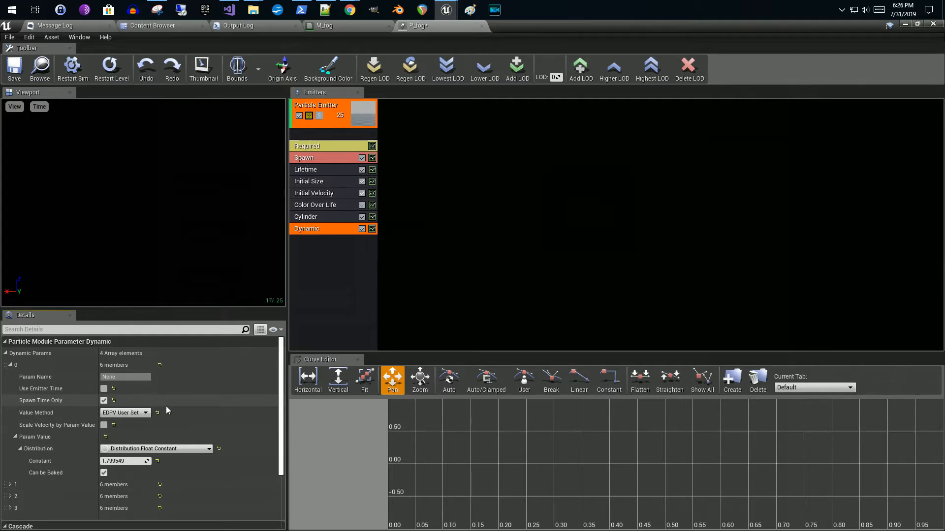
Reset the distribution constant of dynamic parameter 0 in P_fog to its default of 0.0
click(124, 461)
click(159, 461)
click(158, 463)
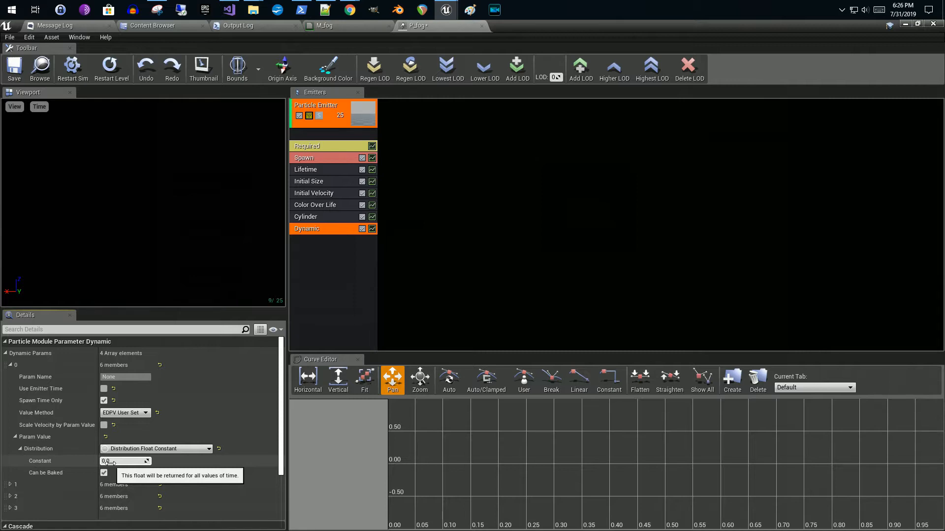
Restore the asset editor window to a smaller size beside the level view and show P_fog in it
click(324, 26)
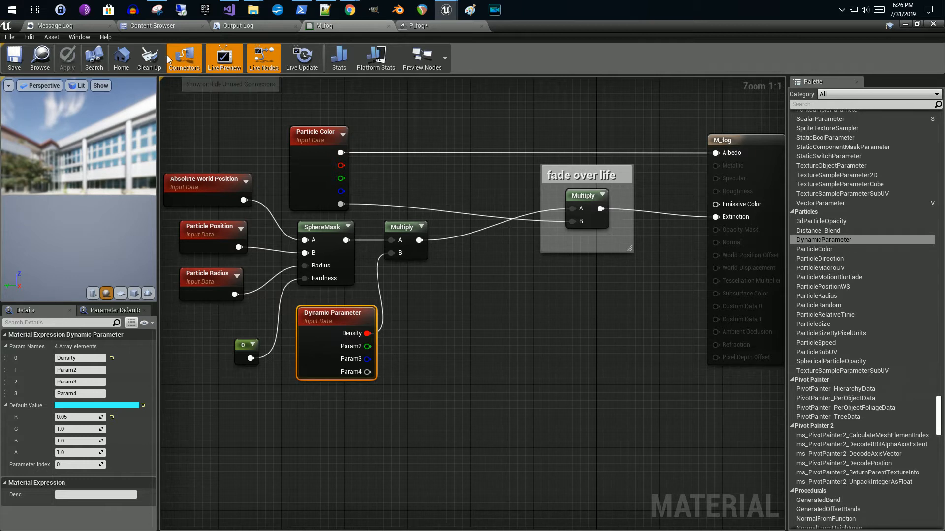
click(166, 27)
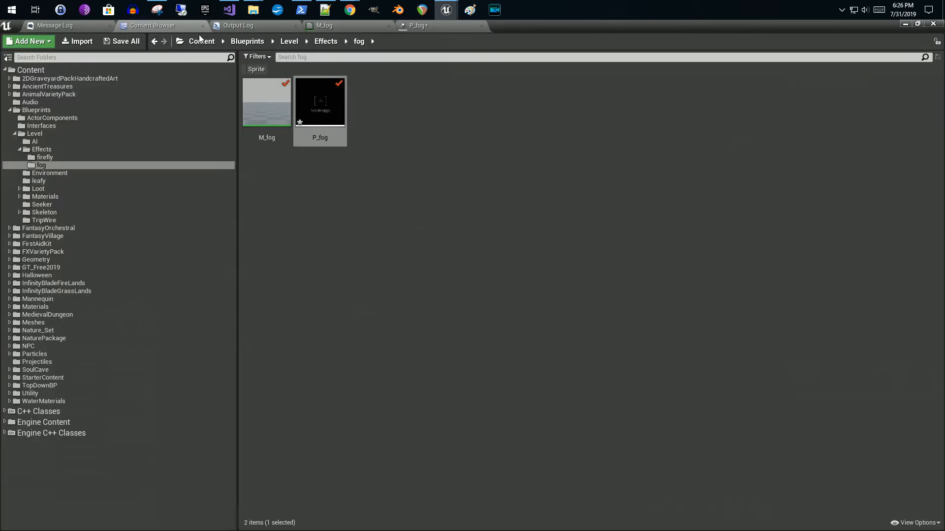
drag(617, 24, 618, 37)
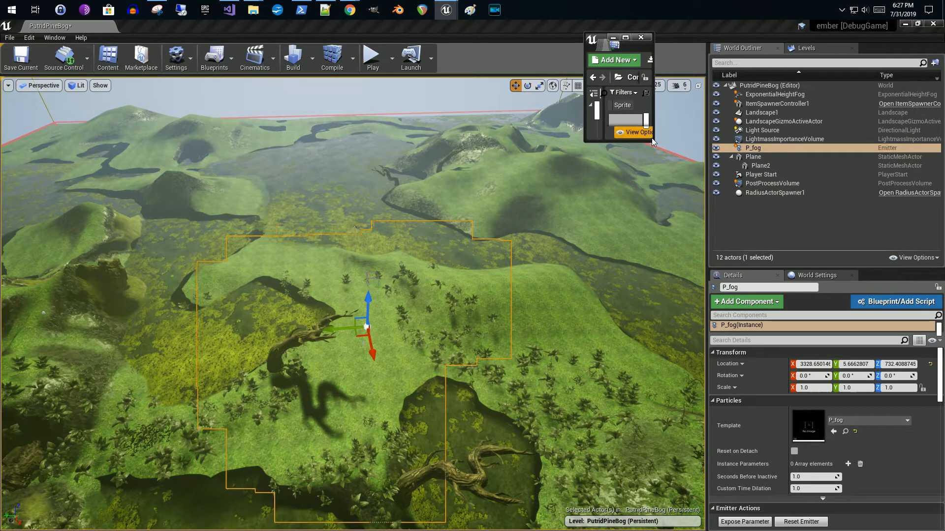
drag(656, 144, 934, 484)
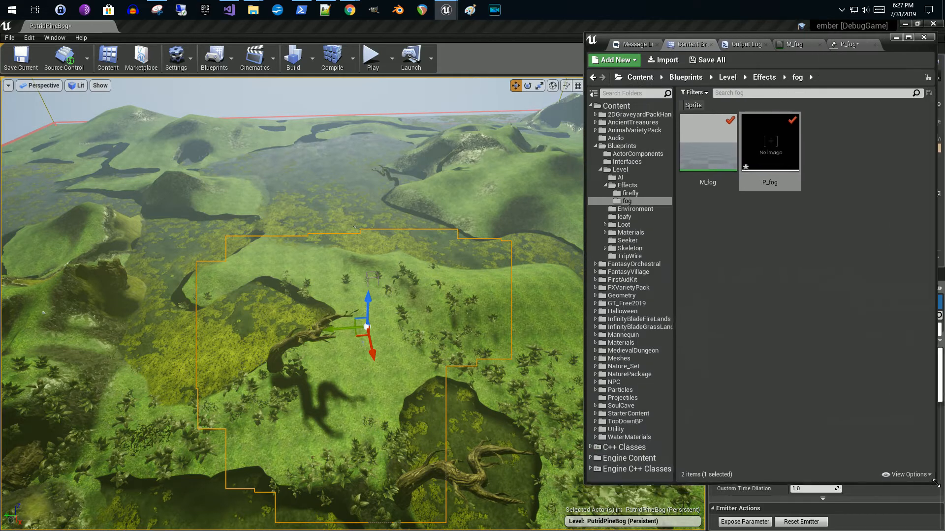
click(846, 43)
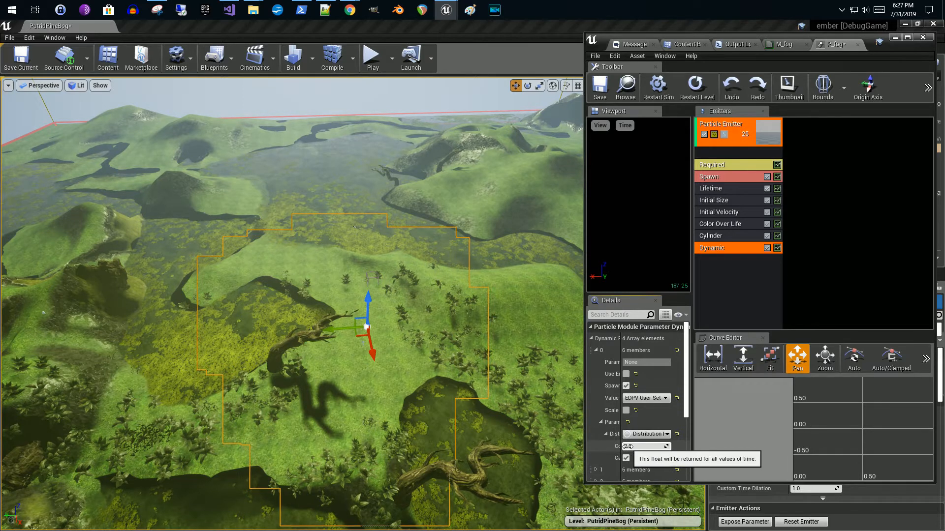
Try constants of 0.947201 and 120.3662567 for dynamic parameter 0, reset it and bring the constant to 0.19
drag(629, 447, 636, 447)
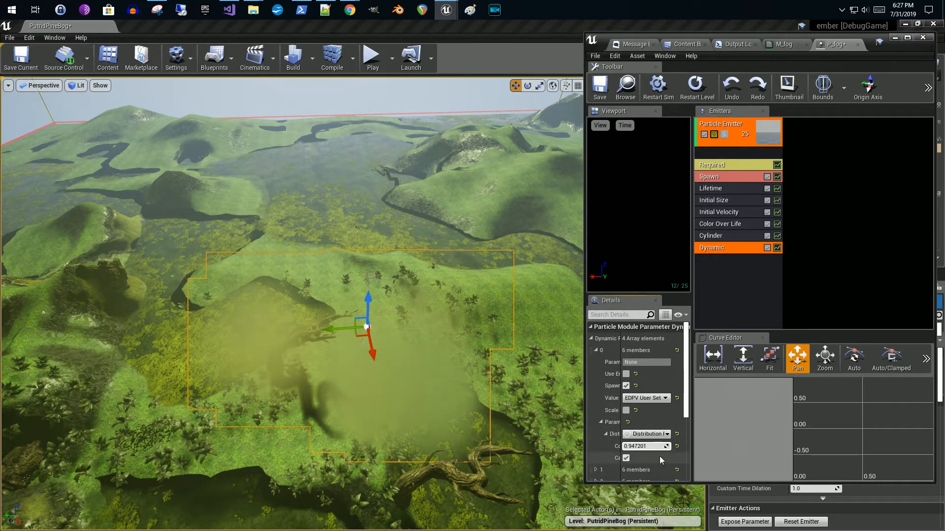
mouse_move(640, 447)
mouse_down()
mouse_move(654, 447)
mouse_move(647, 447)
mouse_up()
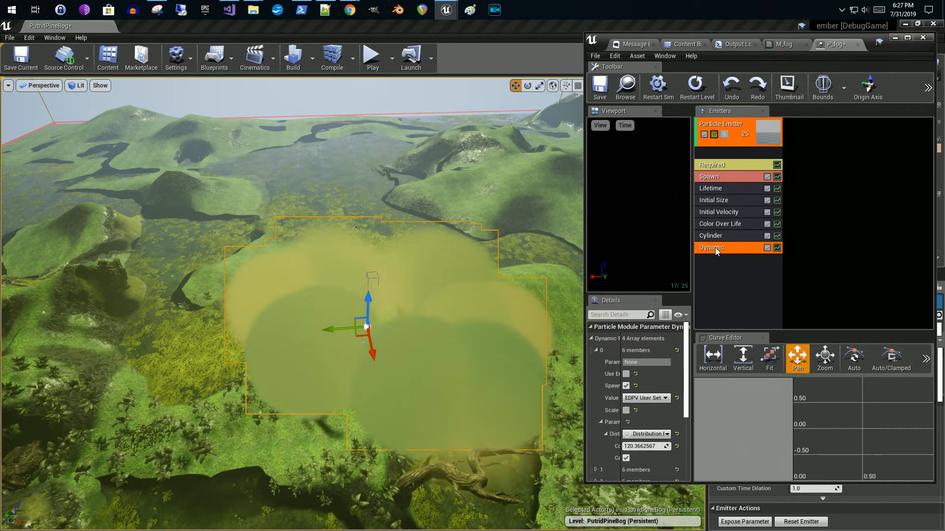
click(677, 447)
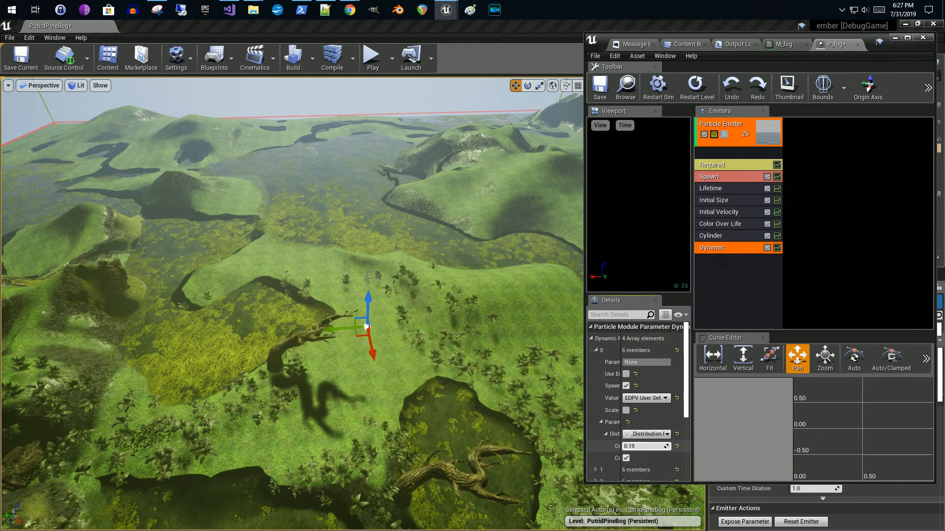